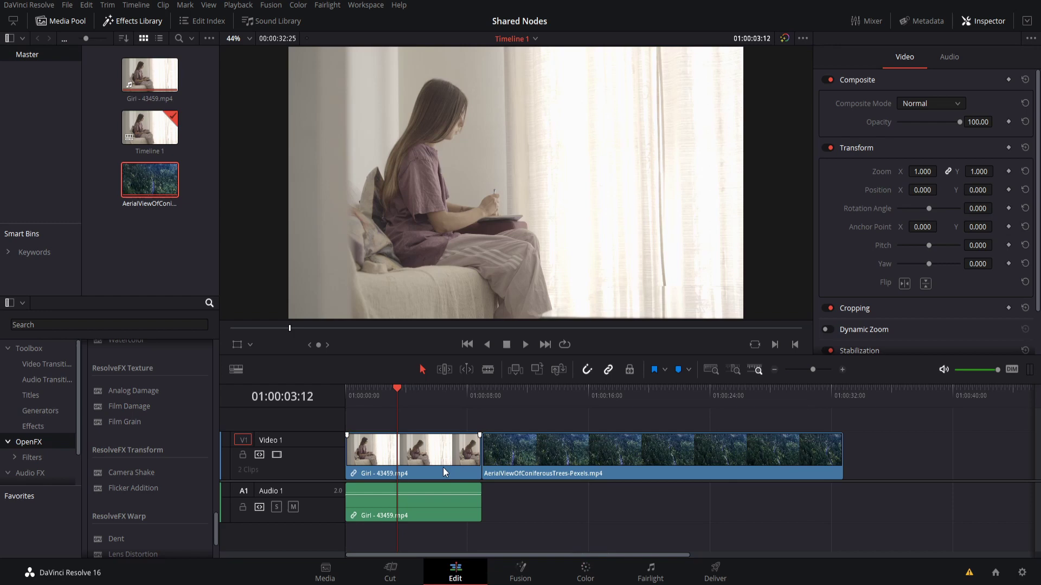
On the Color page, push the girl clip's Offset toward red to 53.16, 17.52, 12.57.
left_click(601, 569)
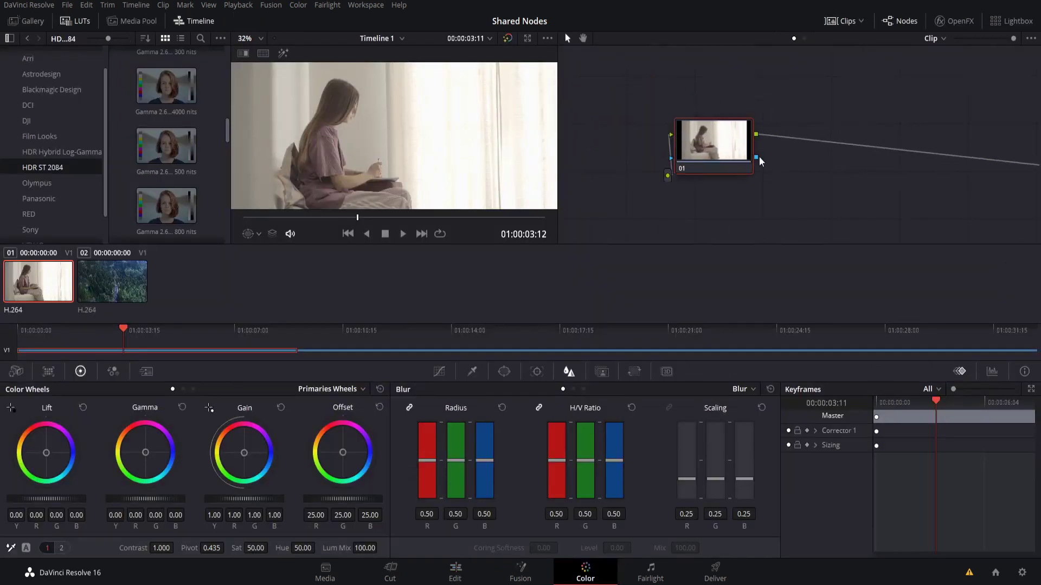
left_click_drag(738, 166, 747, 188)
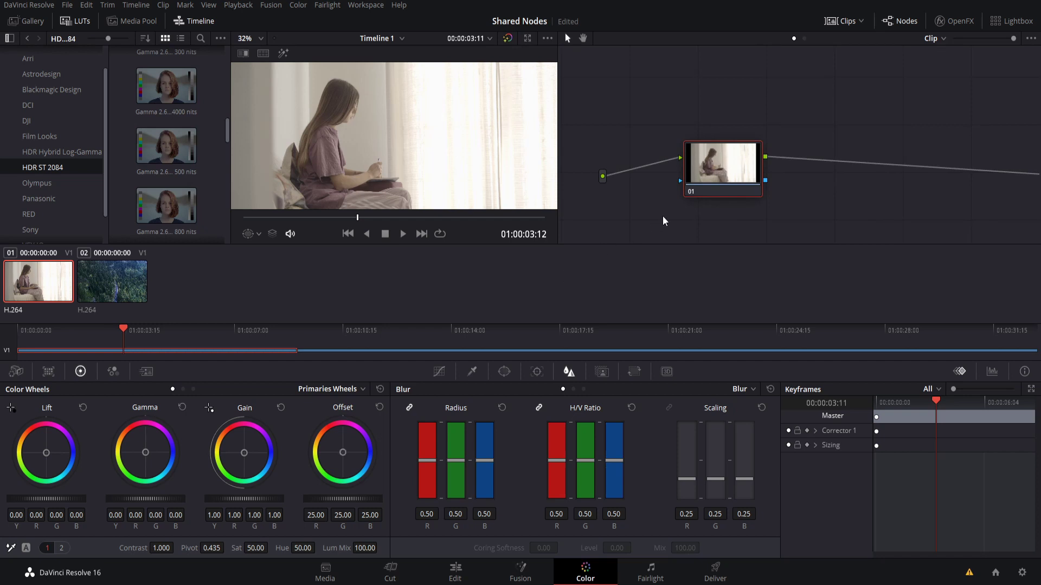
scroll(674, 219, "down", 1)
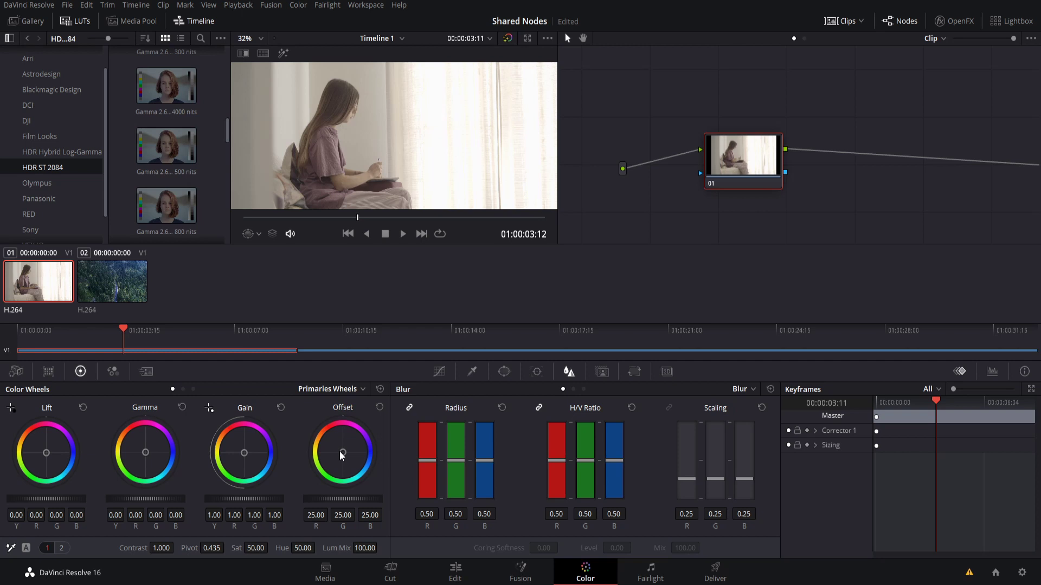
left_click_drag(342, 455, 337, 436)
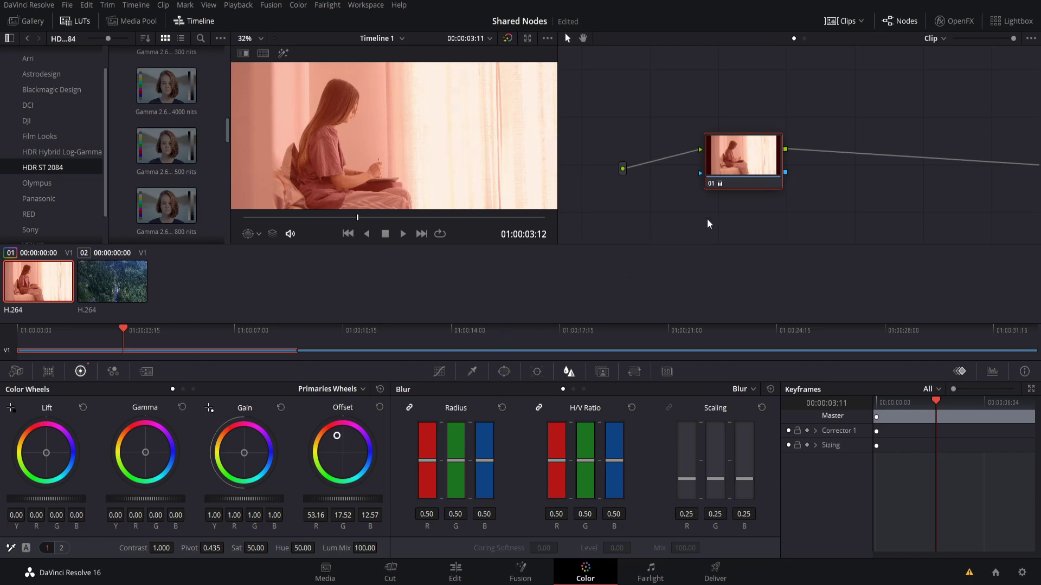
left_click_drag(811, 217, 787, 219)
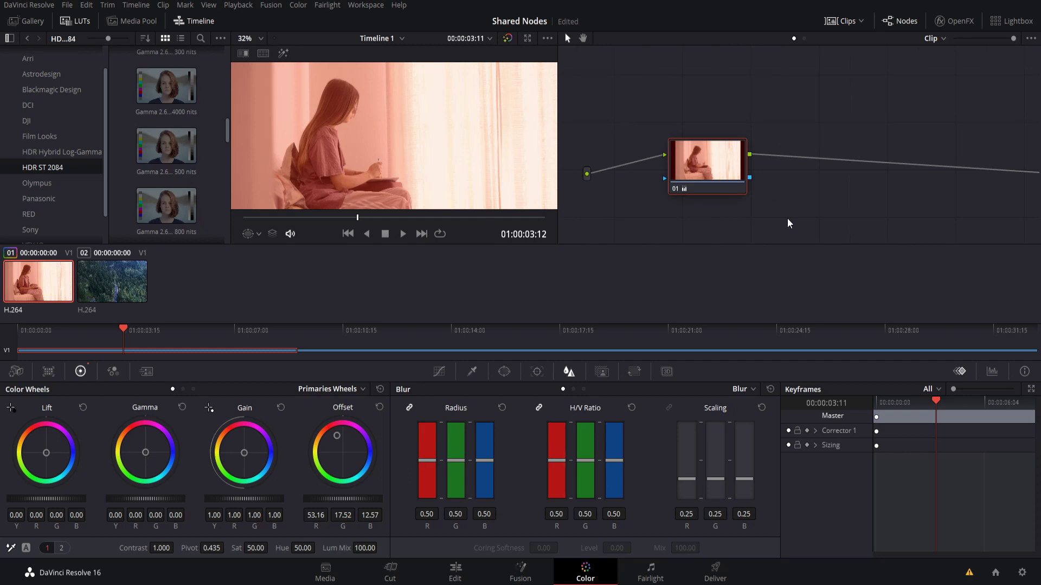
Save the girl clip's graded node 01 as Shared Node 3.
right_click(706, 170)
mouse_move(773, 250)
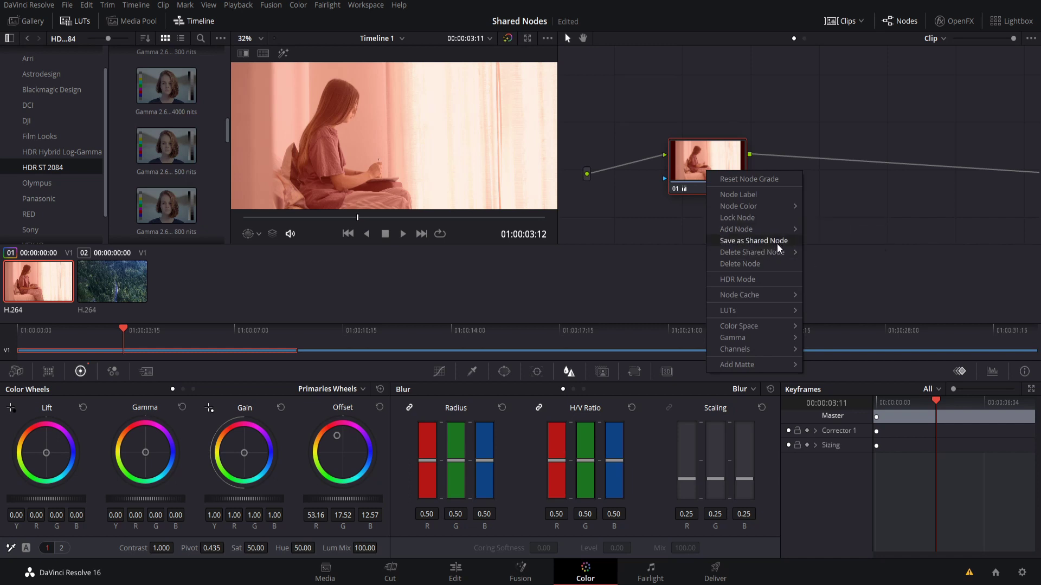
left_click(777, 243)
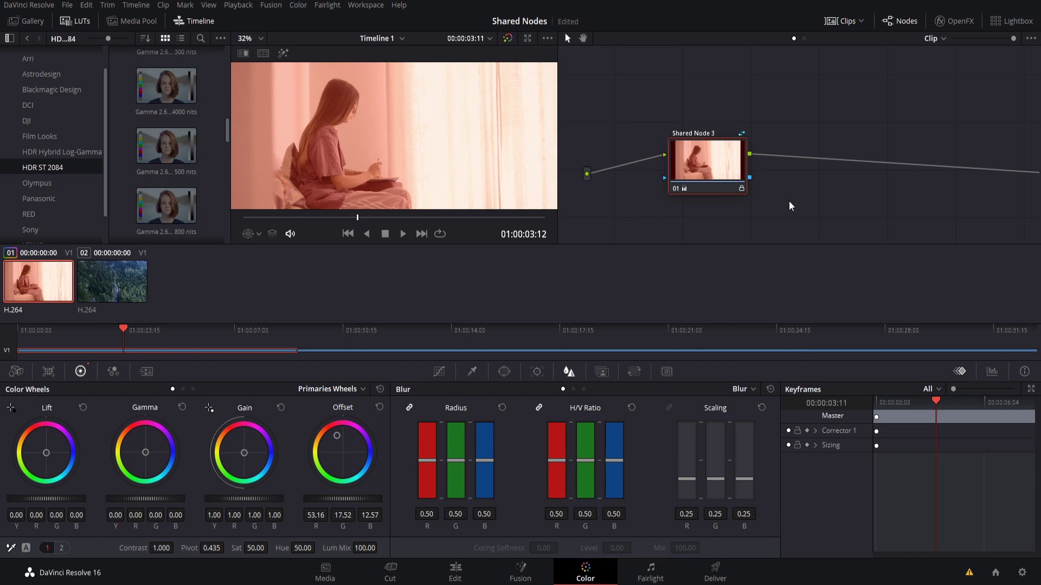
On the aerial forest clip, add Shared Node 3 through the node graph's Add Node menu.
left_click(121, 283)
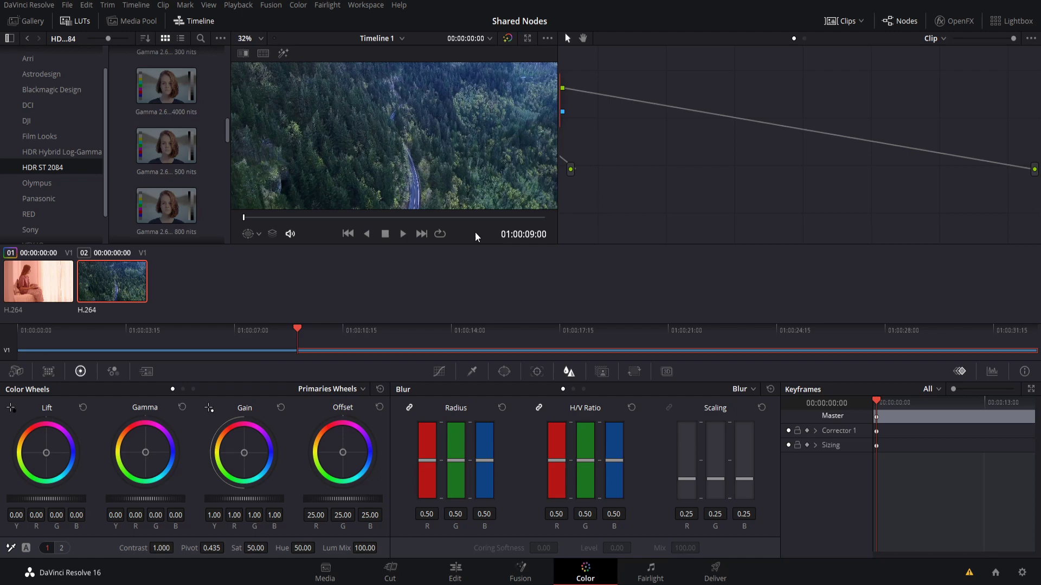
left_click_drag(611, 109, 733, 161)
right_click(711, 142)
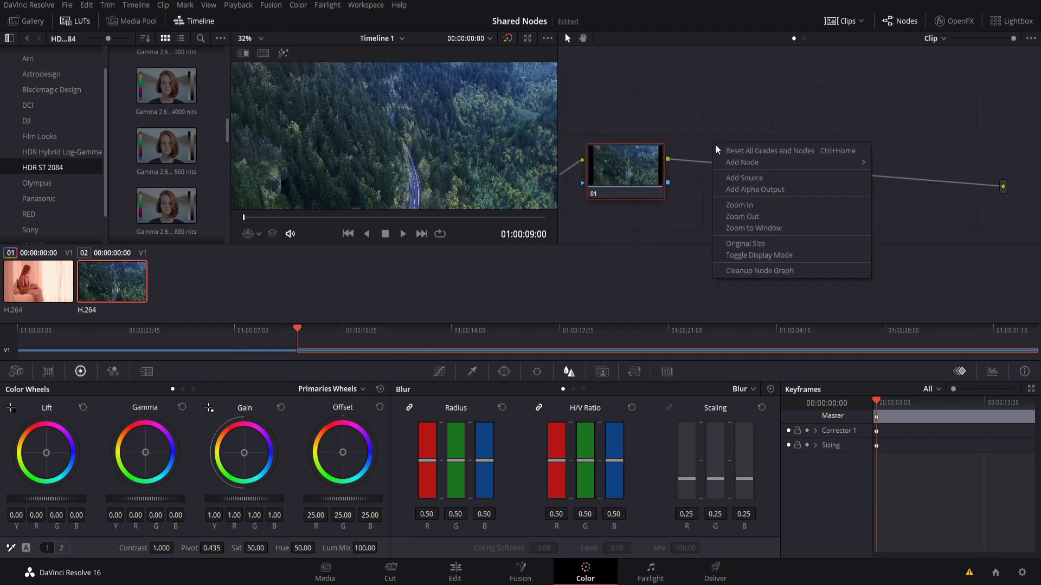
mouse_move(721, 157)
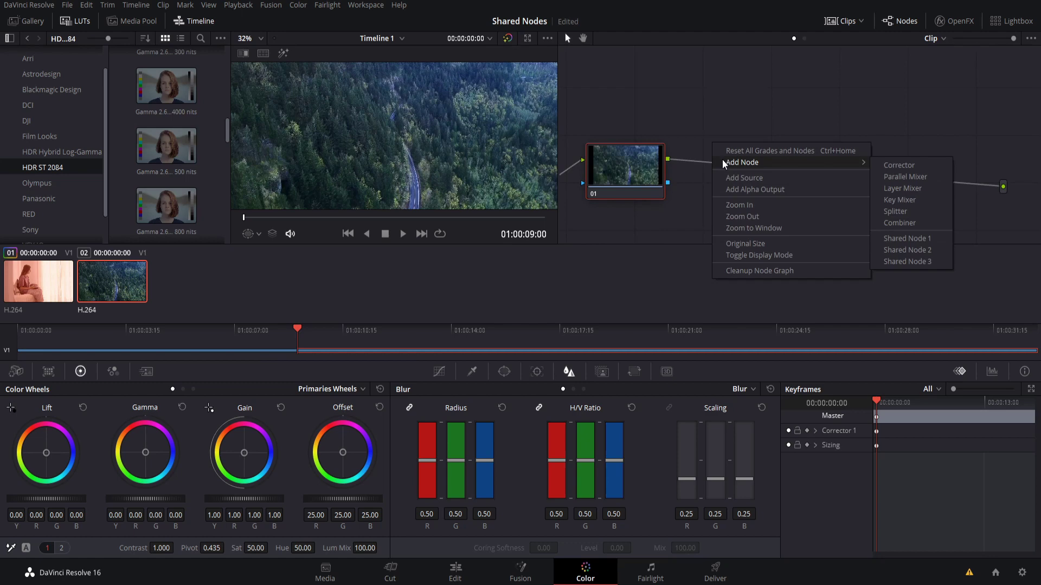
left_click(925, 262)
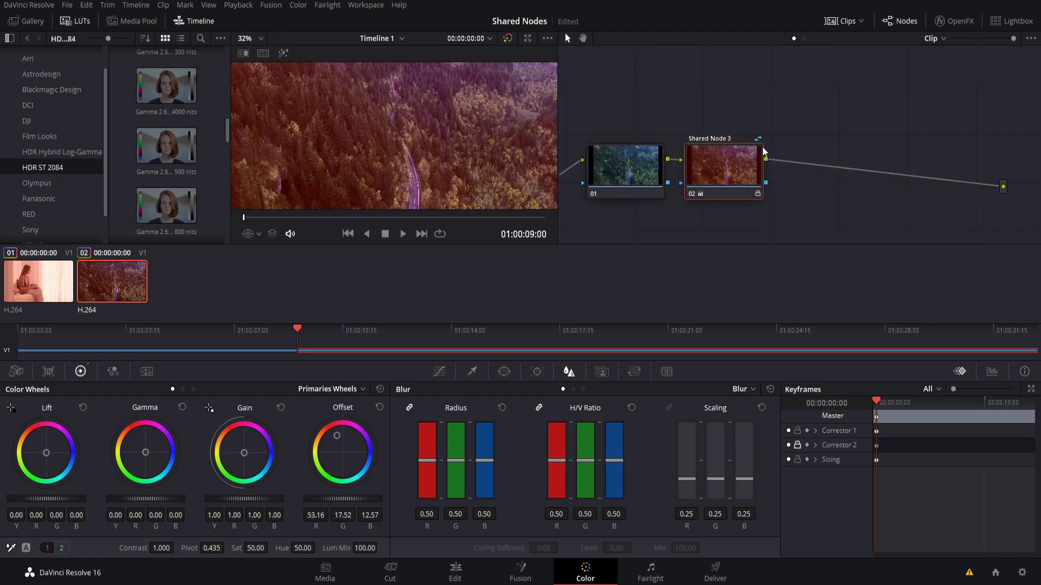
Arrange the forest clip's nodes so Shared Node 3 follows node 01.
mouse_move(775, 171)
left_mouse_down()
mouse_move(821, 172)
mouse_move(791, 168)
left_mouse_up()
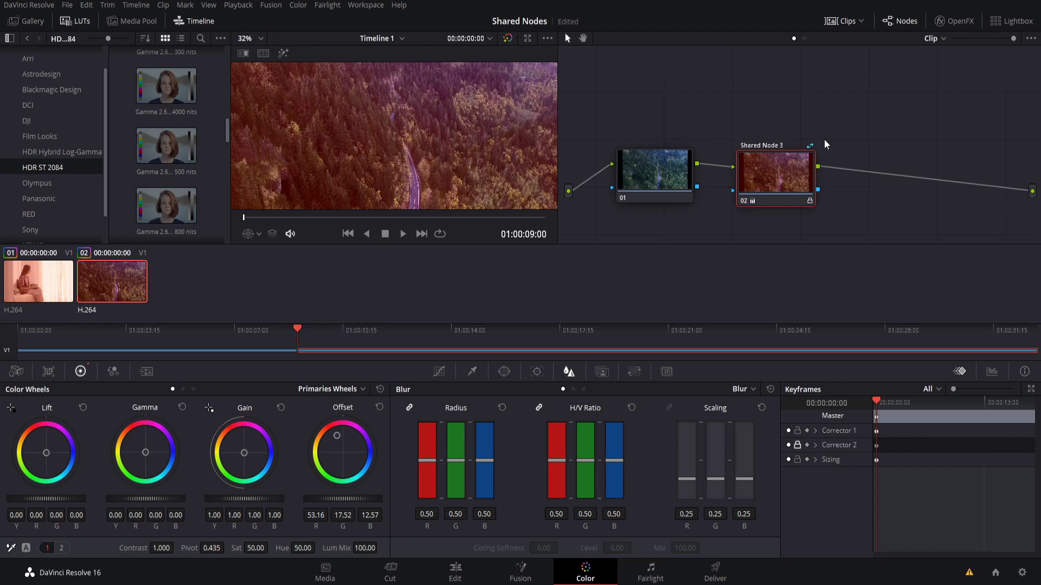
left_click_drag(768, 170, 795, 169)
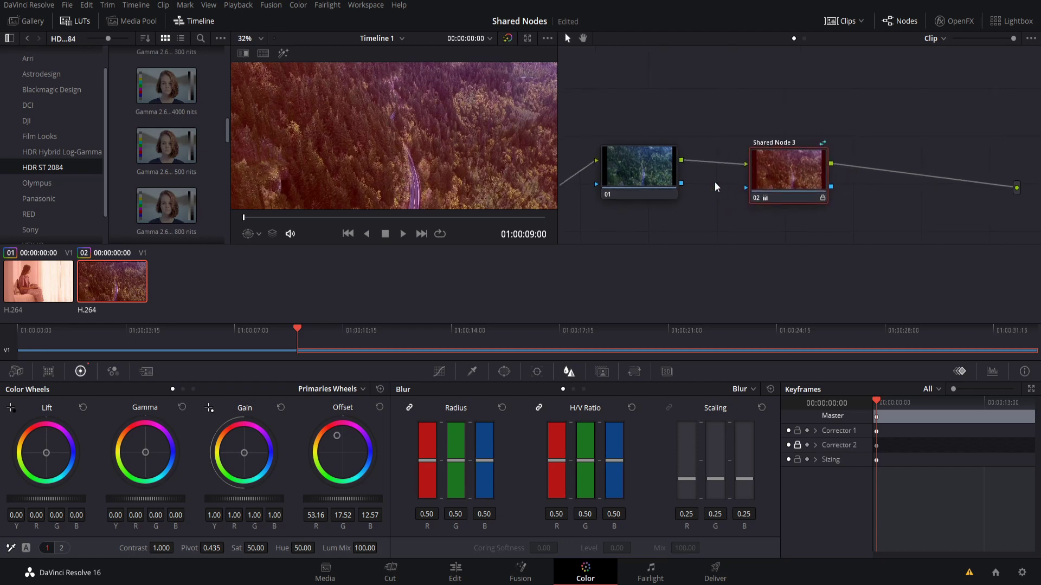
left_click_drag(658, 168, 679, 131)
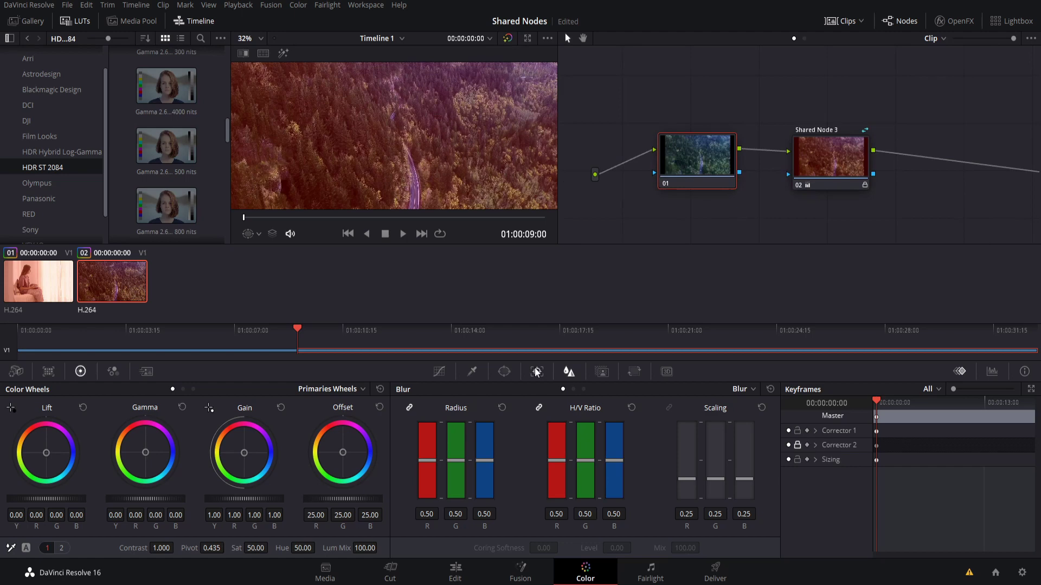
Blur the forest clip to radius 0.92, then select Shared Node 3 to view its Offset grade.
left_click_drag(685, 164, 689, 162)
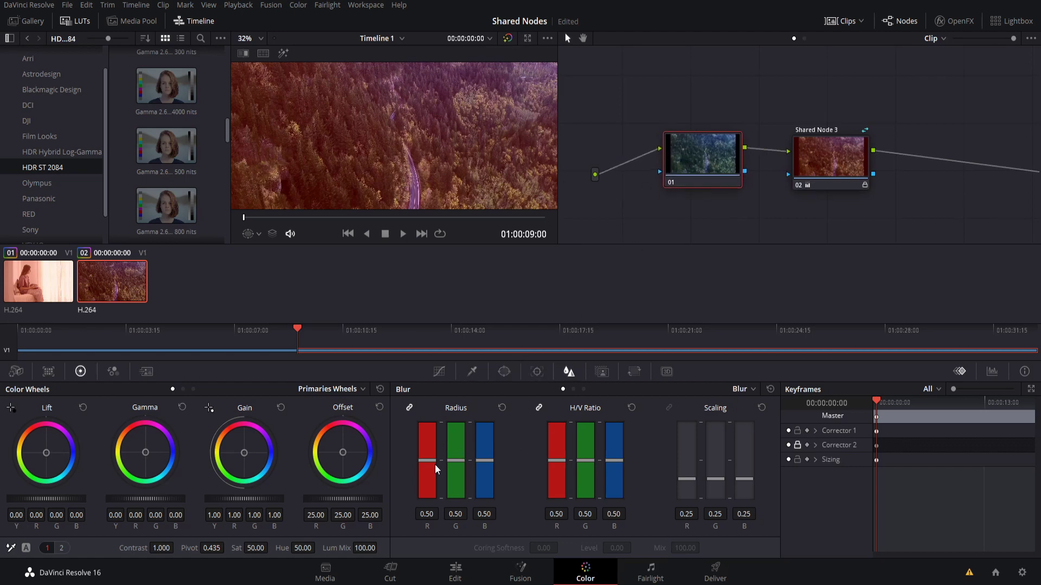
left_click_drag(426, 457, 431, 427)
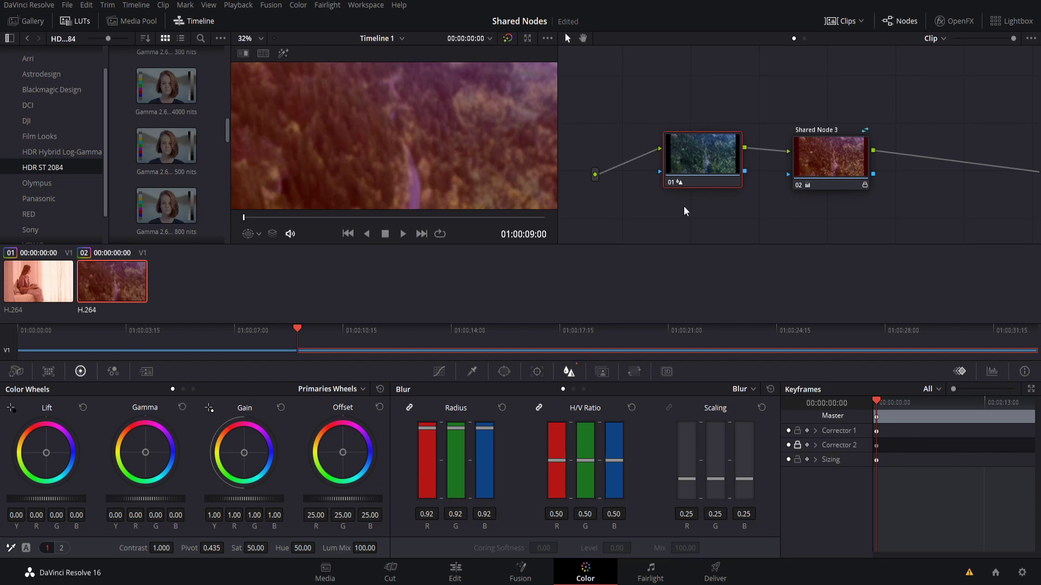
left_click(26, 289)
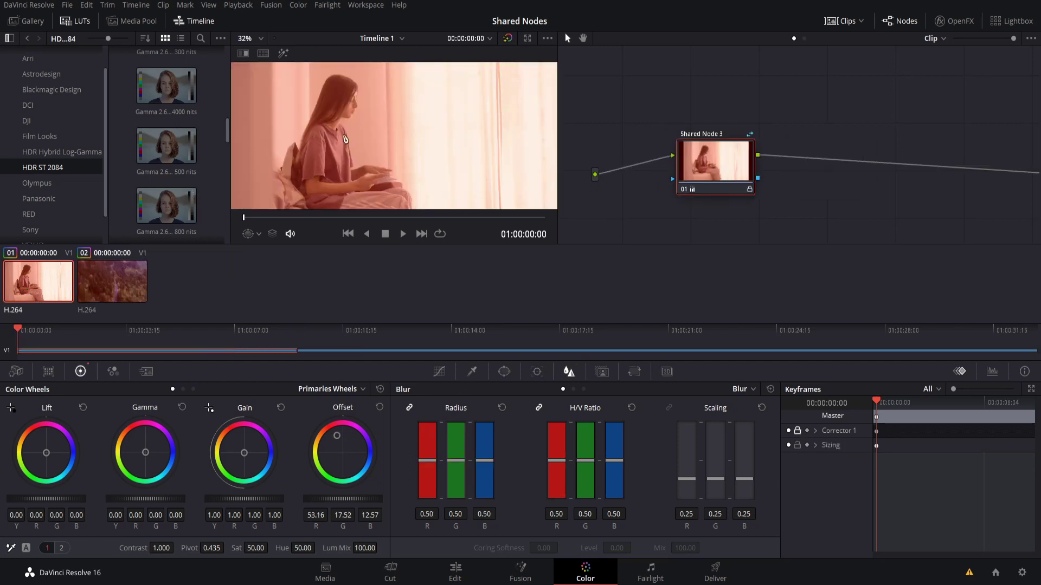
left_click(123, 278)
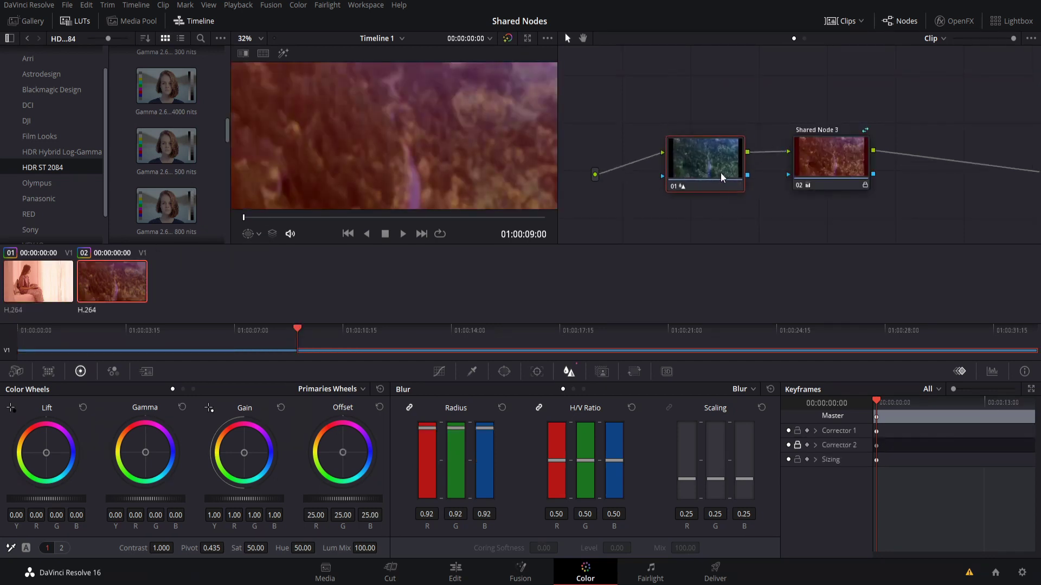
left_click(775, 173)
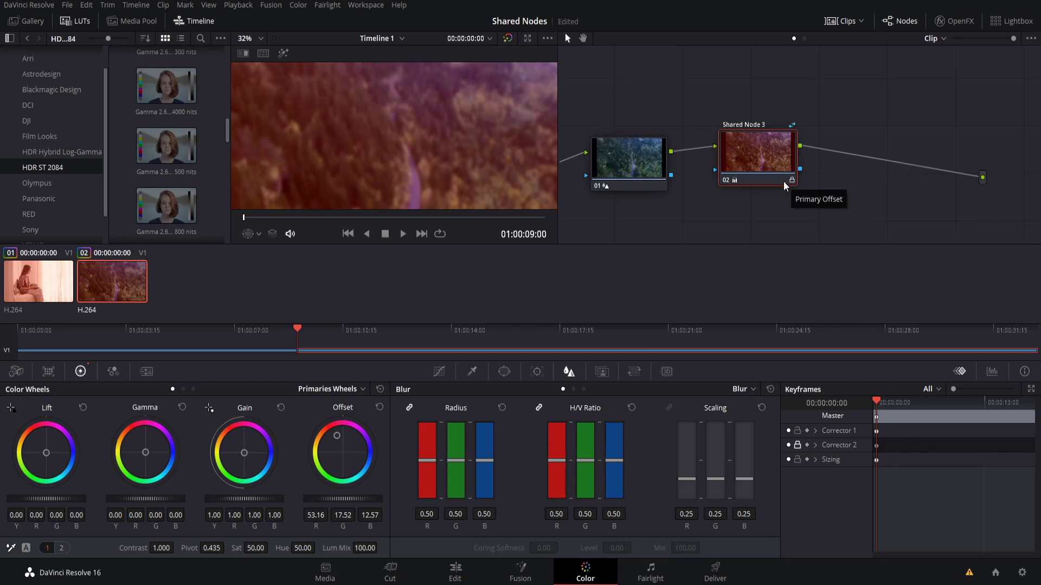
Unlock Shared Node 3 and reset its Offset to 25.00.
right_click(782, 155)
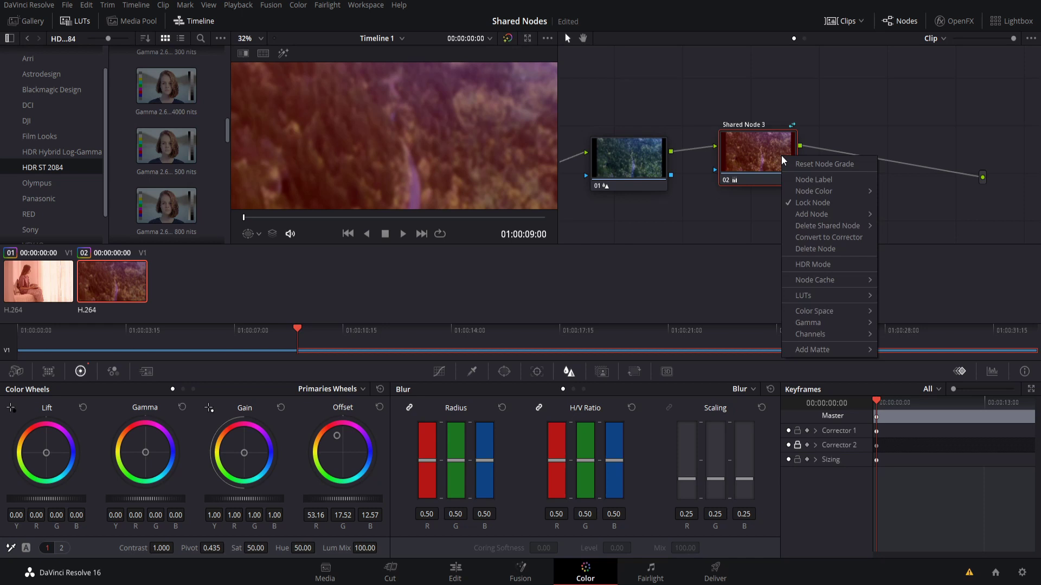
left_click(802, 203)
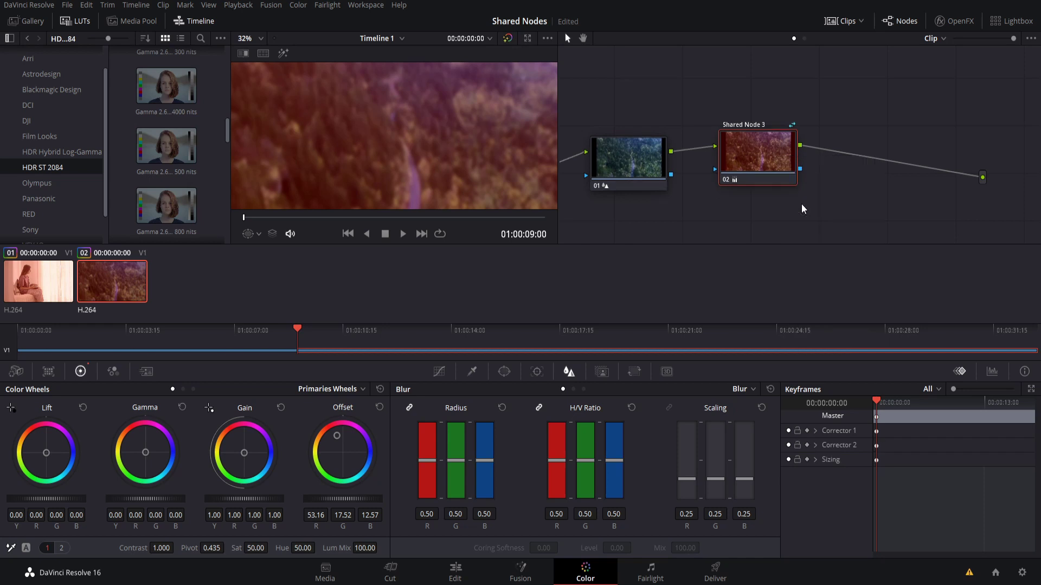
left_click(381, 408)
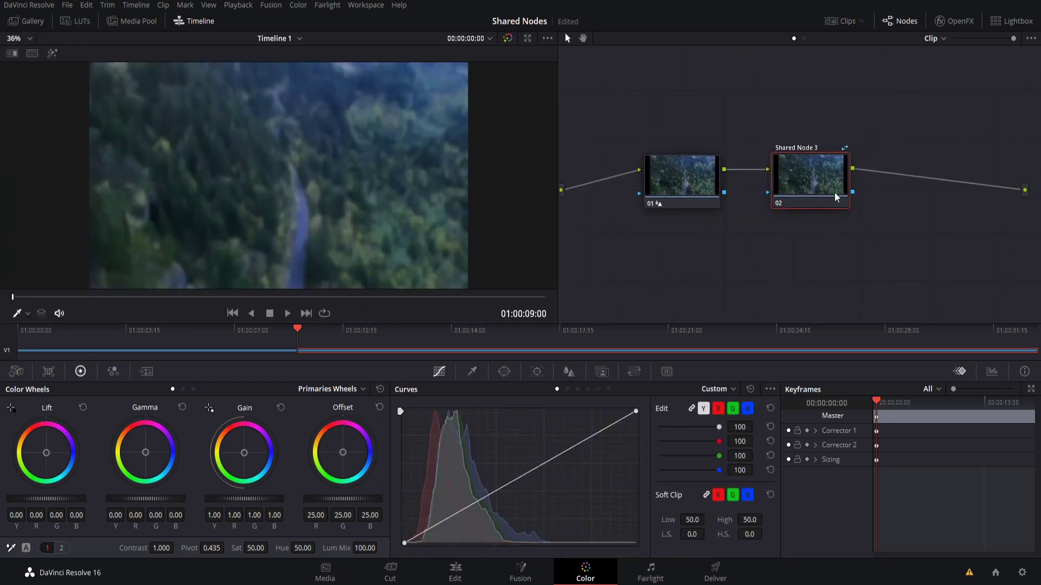
Build a Lum Vs Sat curve: shadows down, highlights up, point at 0.27 with saturation 1.12.
left_click(598, 390)
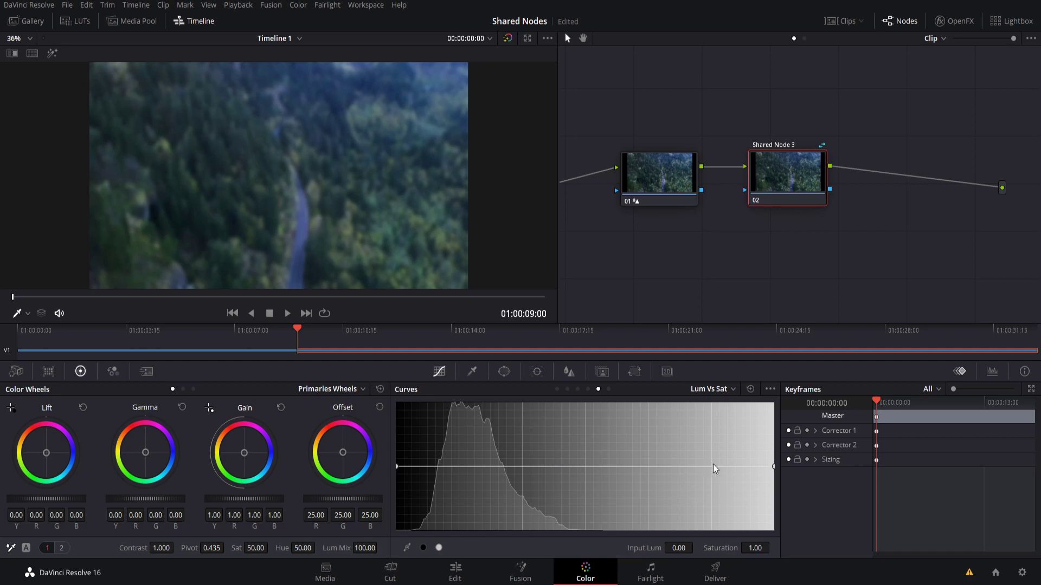
left_click_drag(773, 466, 743, 402)
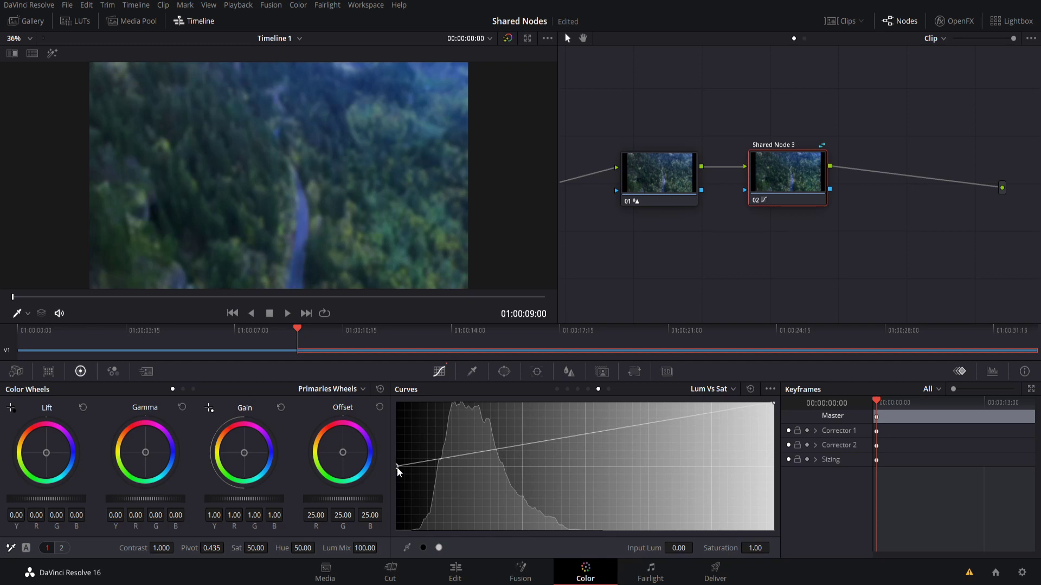
left_click_drag(397, 467, 398, 497)
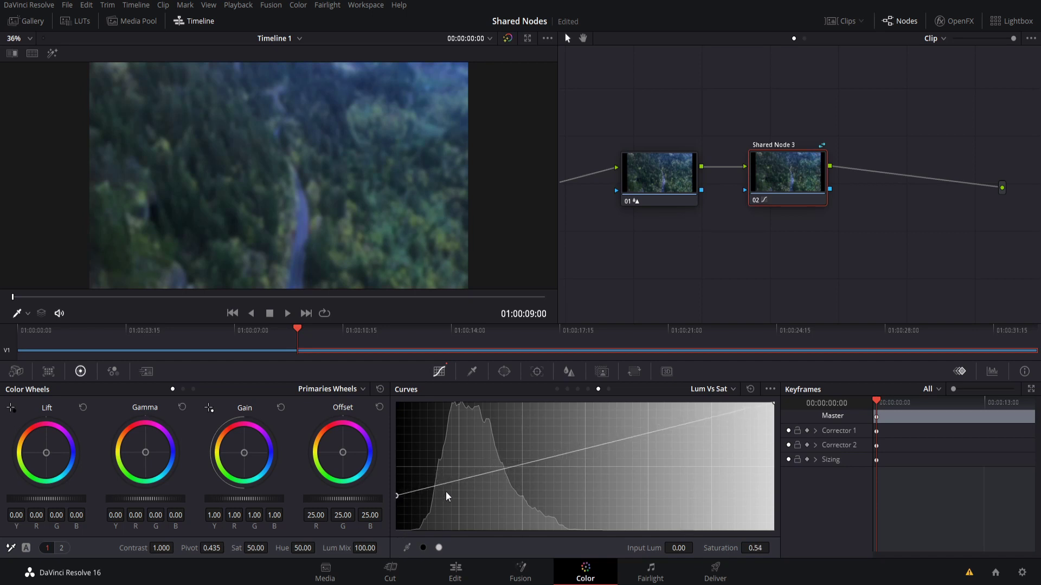
mouse_move(498, 474)
left_mouse_down()
mouse_move(497, 410)
mouse_move(516, 410)
mouse_move(501, 463)
left_mouse_up()
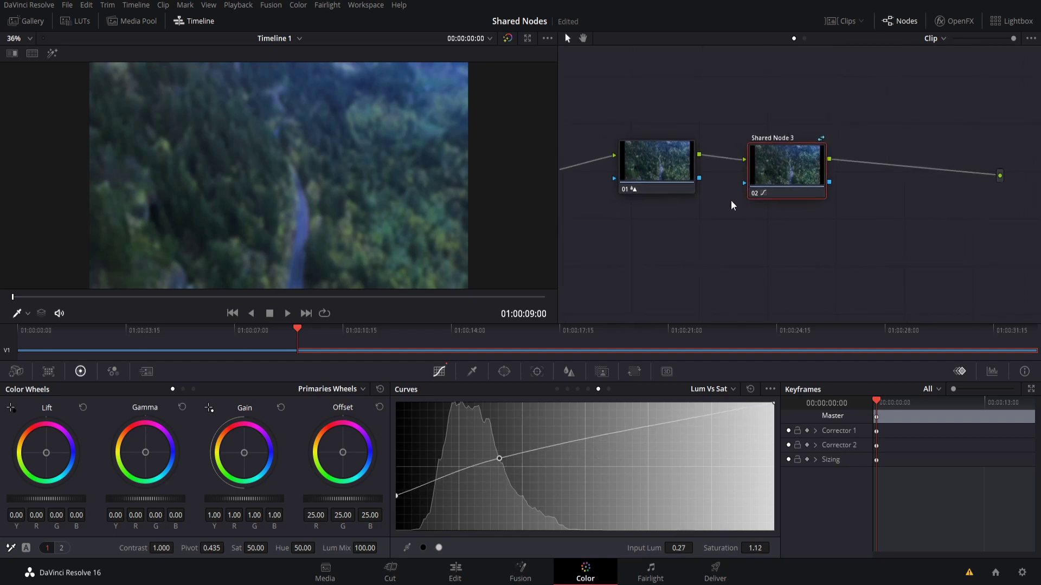
On girl clip 01, relink its input into Shared Node 3 and save the project.
left_click(835, 21)
left_click(63, 293)
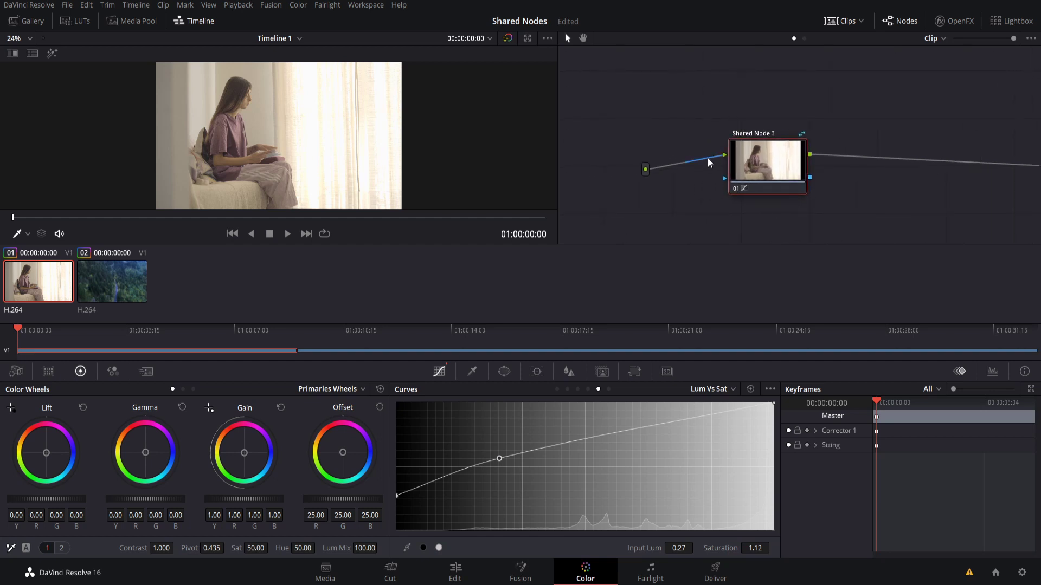
key("Delete")
left_click_drag(645, 169, 724, 155)
key("ctrl+s")
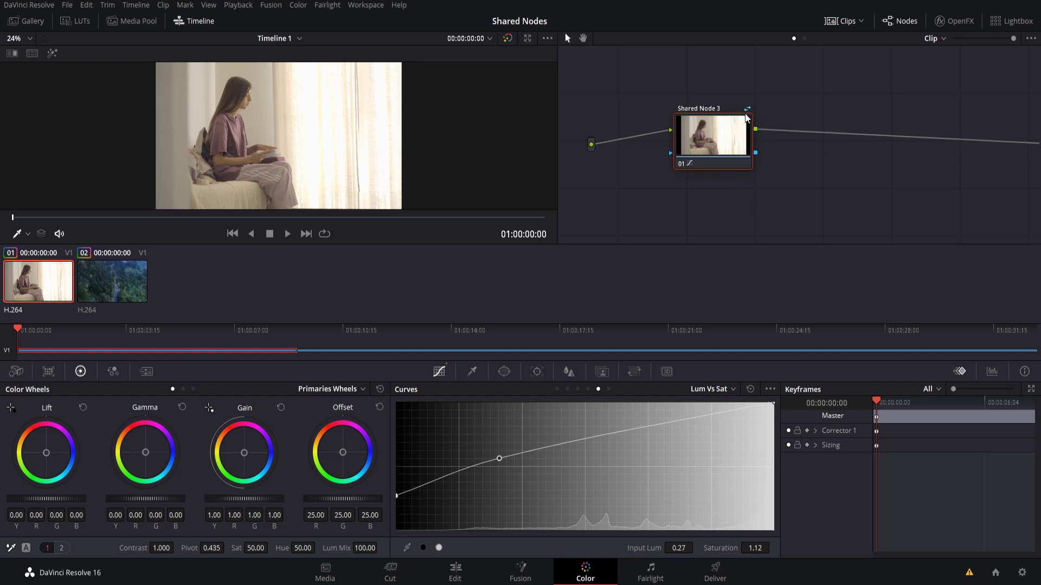
Rename Shared Node 3 to 'Shared Saturation Adjustment' and check the label on clips 01 and 02.
key("Down")
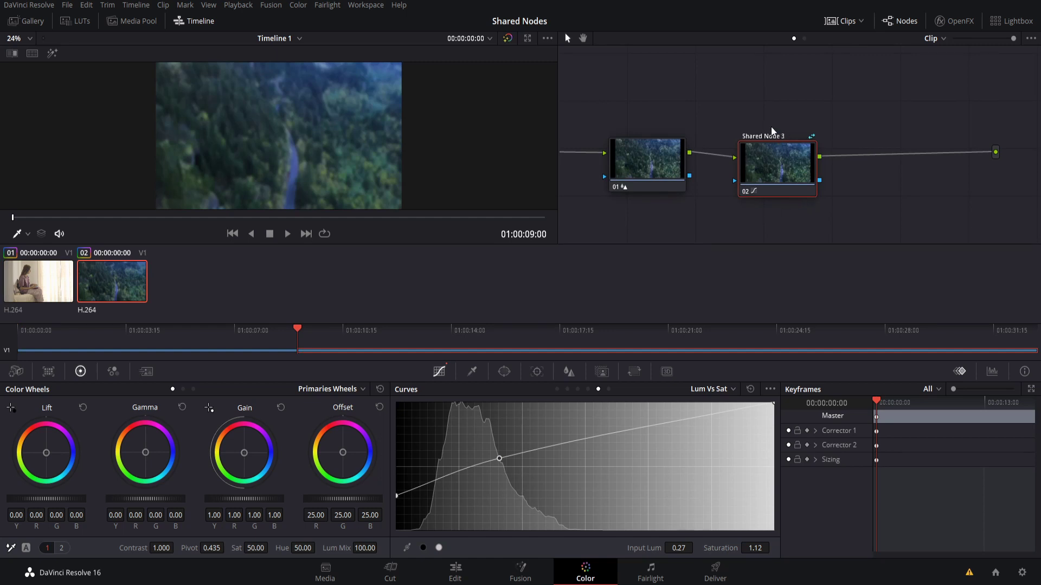
double_click(781, 137)
type("Shared Saturation Adjustment")
key("Return")
left_click(29, 276)
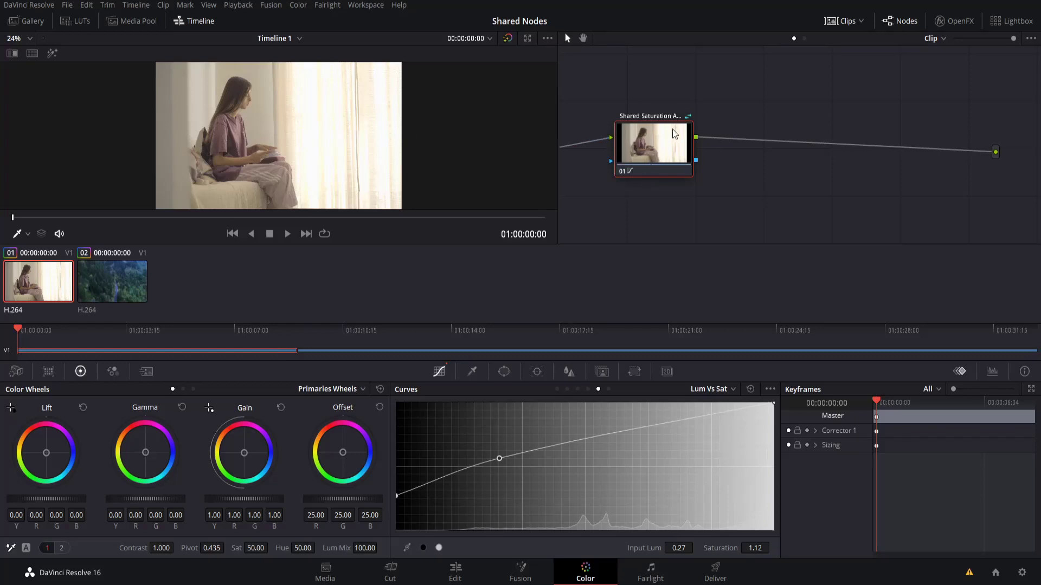
left_click(95, 254)
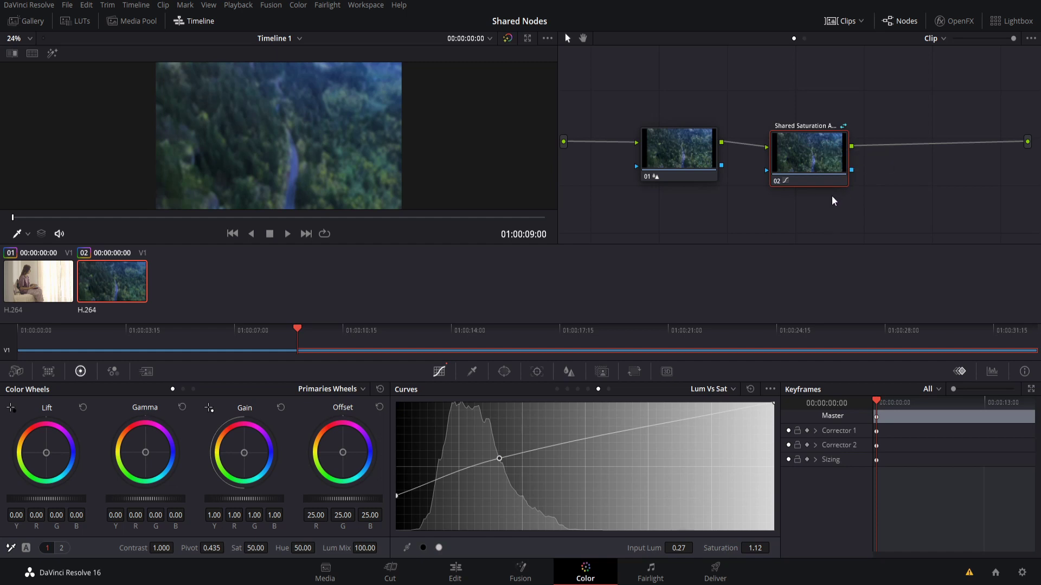
Lock the Shared Saturation Adjustment node, save, and confirm the lock on clips 01 and 02.
right_click(822, 162)
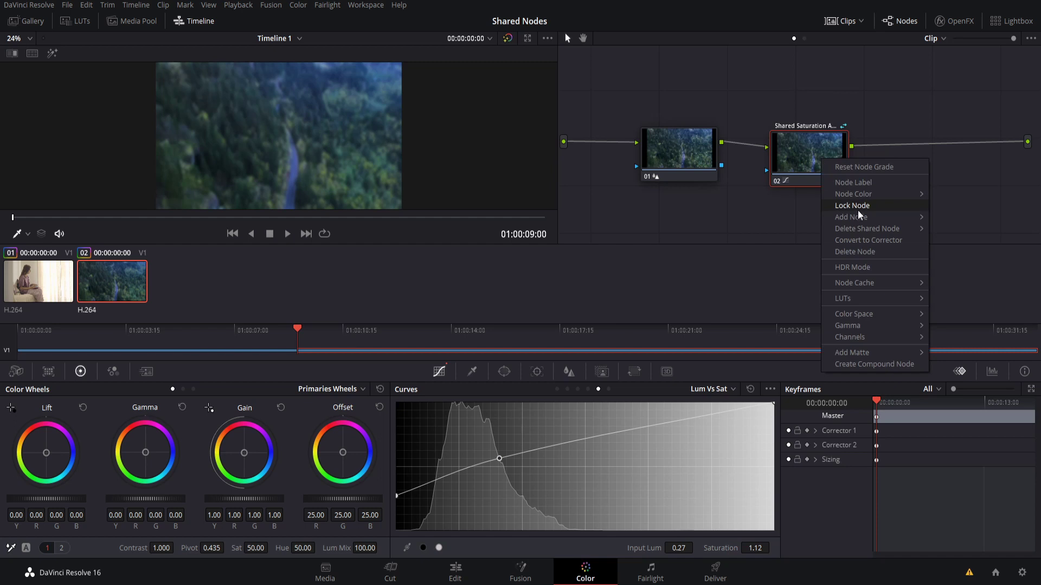
left_click(858, 207)
left_click(66, 296)
key("Down")
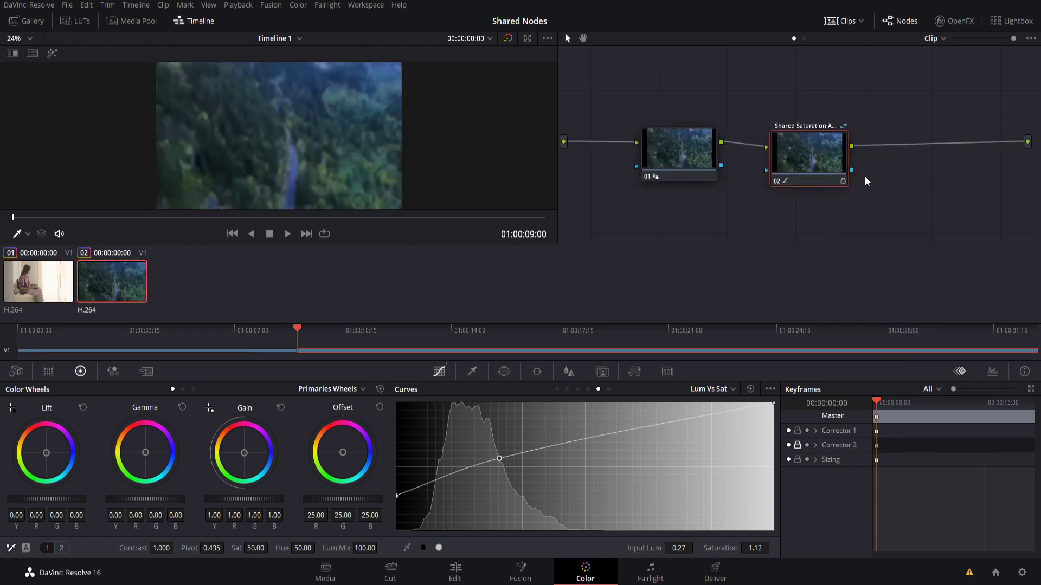
left_click(27, 295)
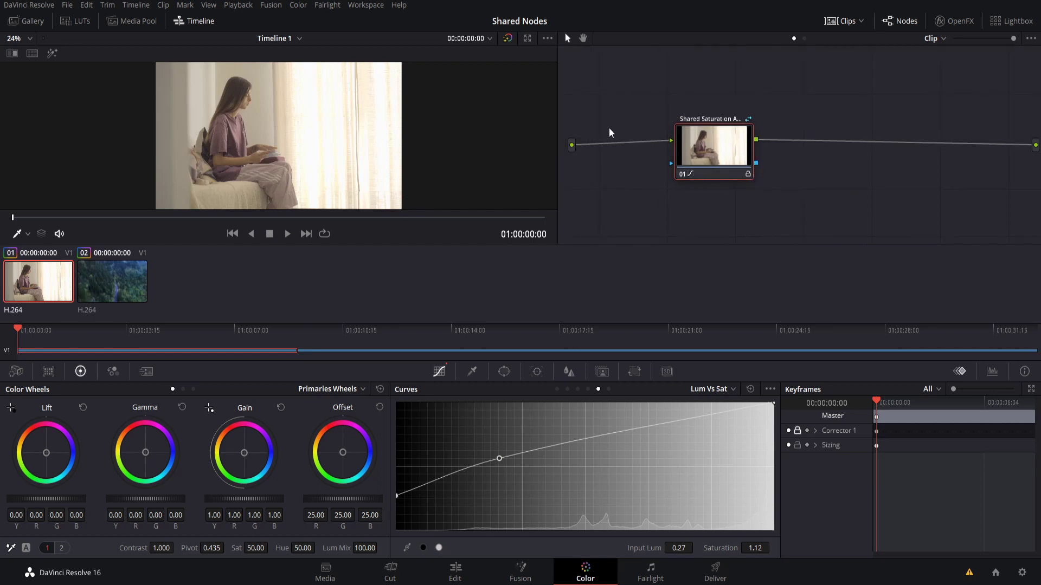
left_click(105, 279)
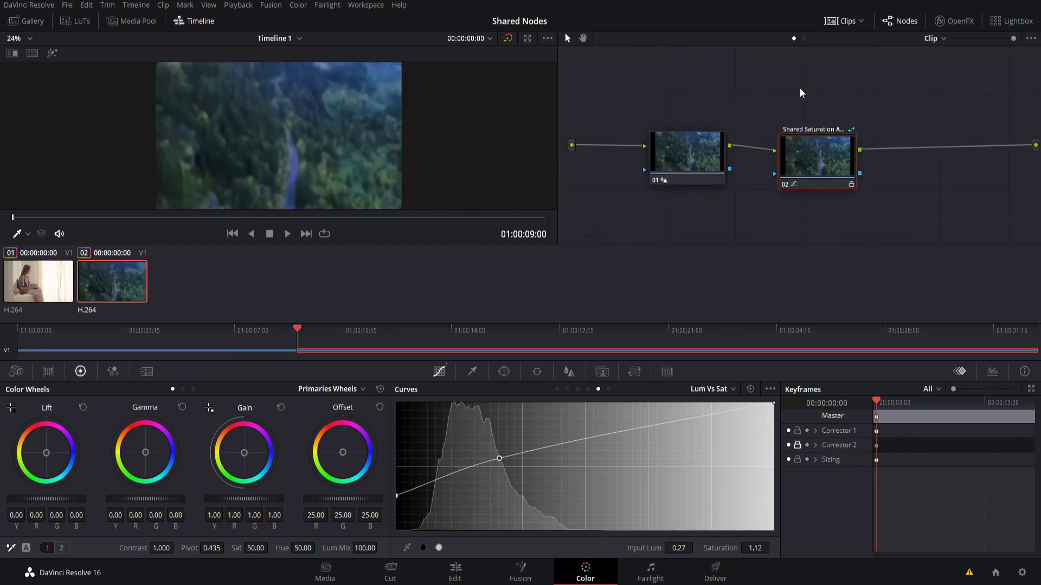